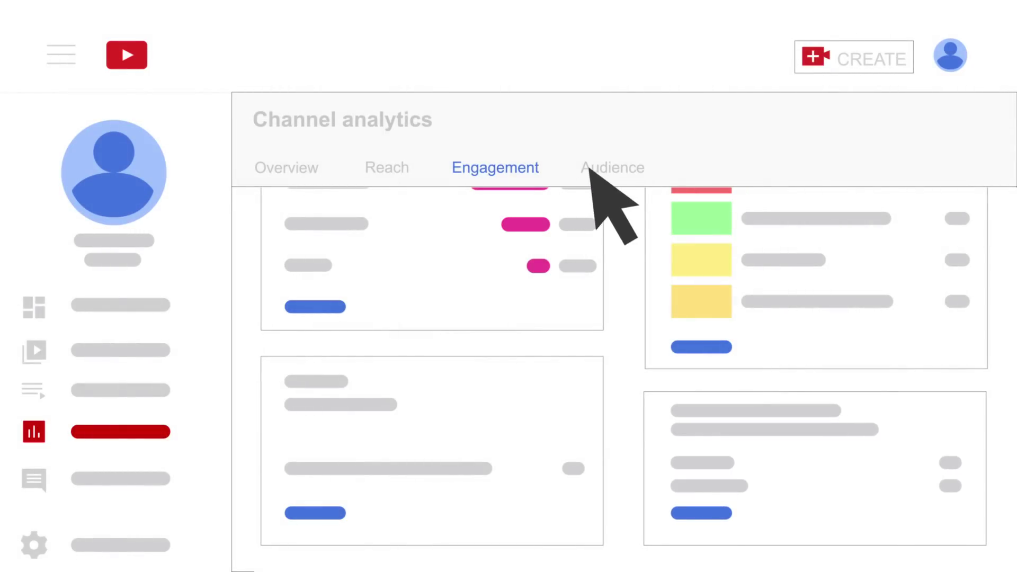
Step: View the Audience chart for the second summary metric, then the third metric's purple line
click(614, 170)
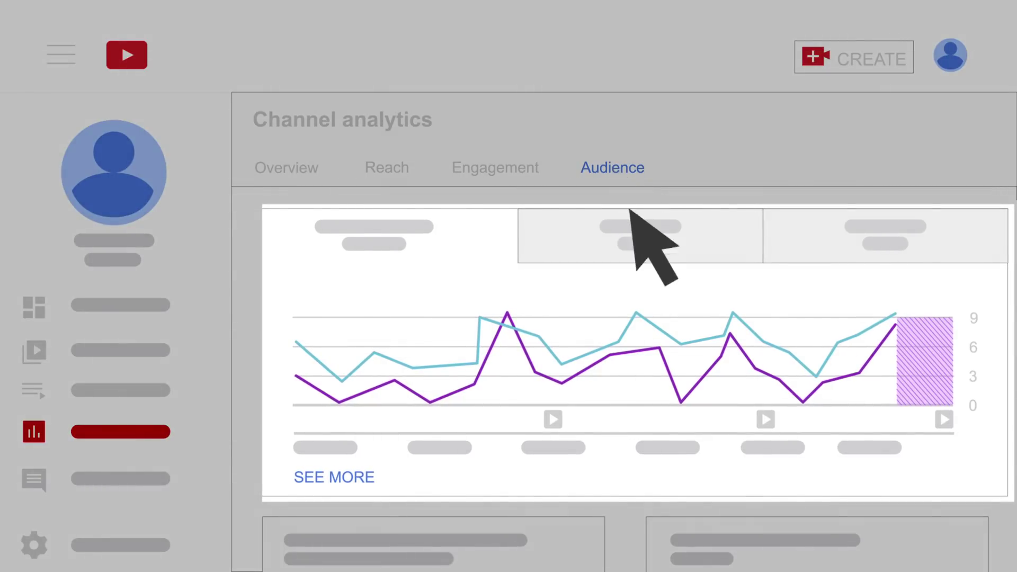
click(641, 231)
click(884, 236)
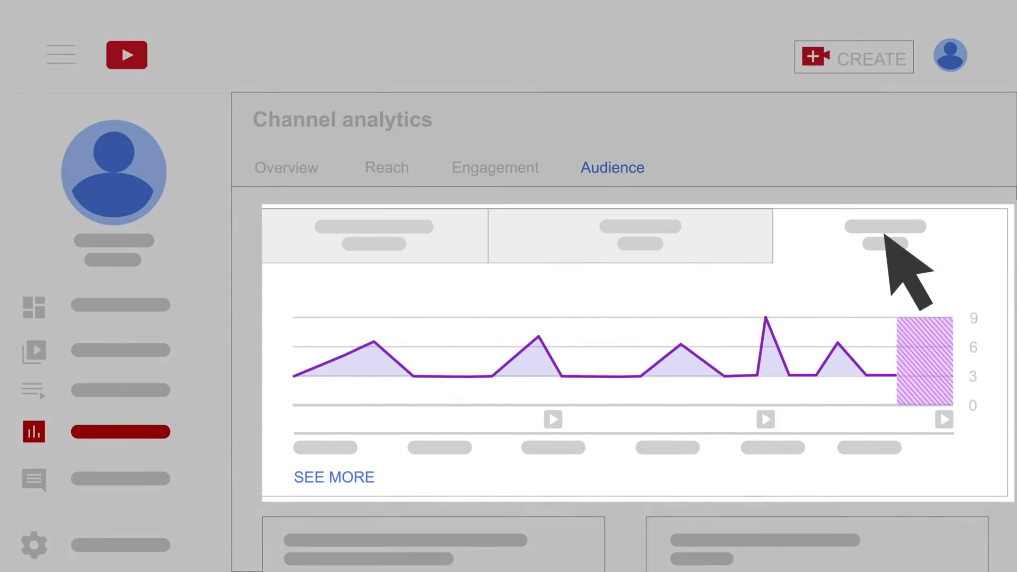